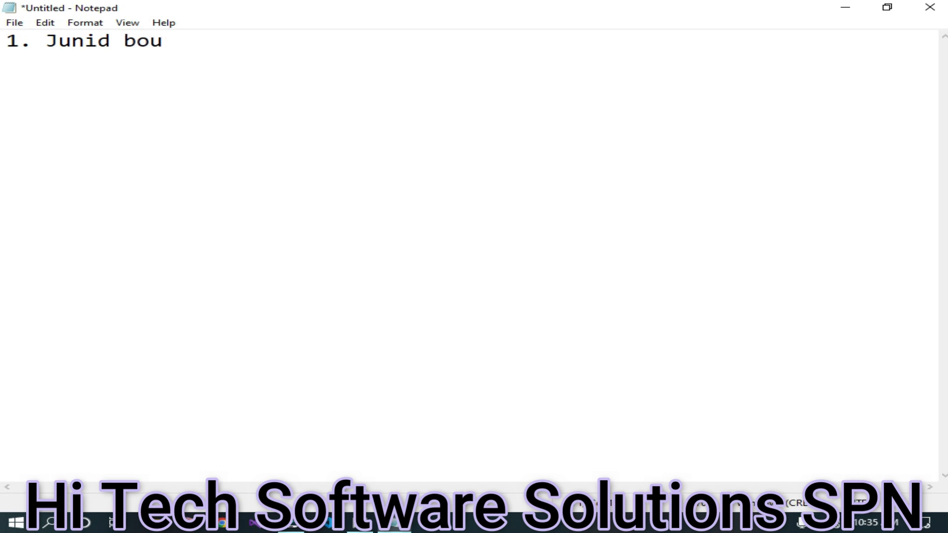
Complete the first transaction line after the buyer's name so it reads "bought Goods in Cash 10000".
type("ght Gooods")
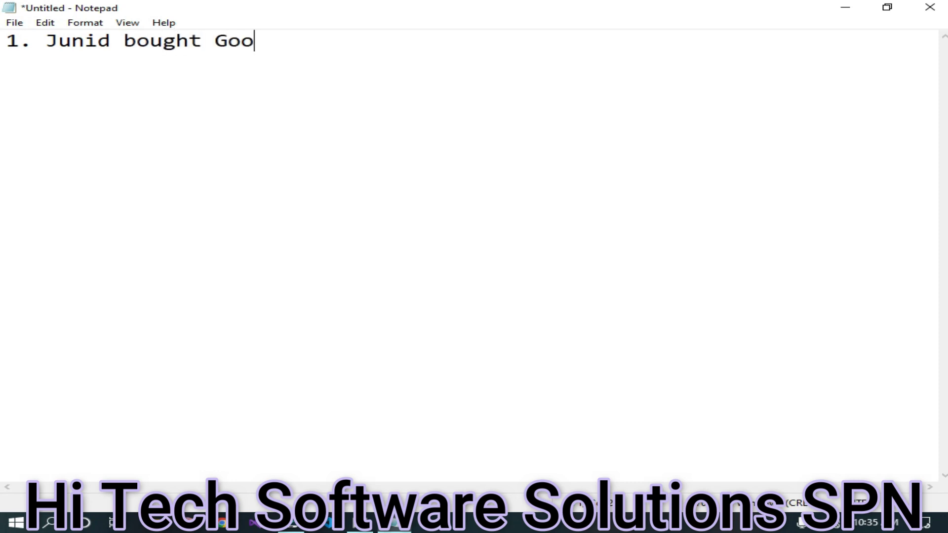
key("BackSpace")
key("BackSpace")
key("BackSpace")
type("ds in Cash 1000")
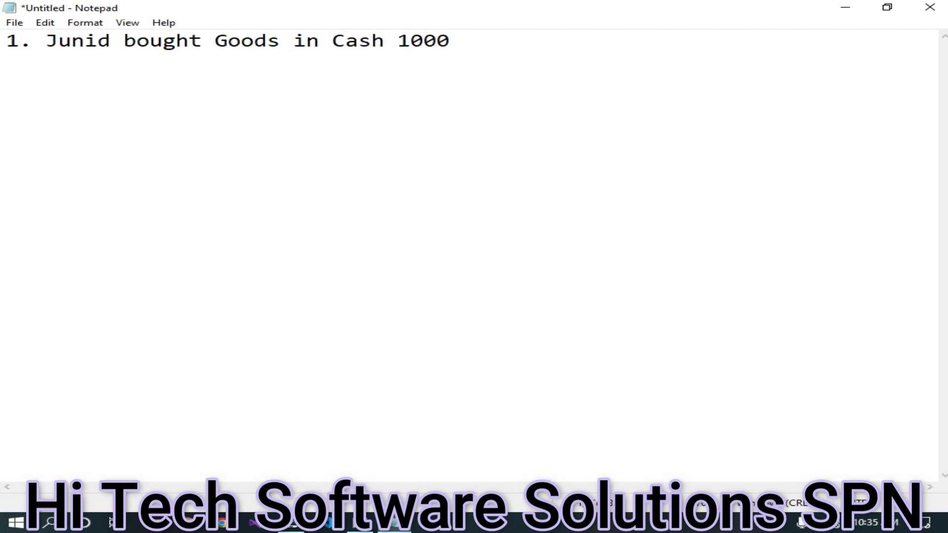
type("0")
Insert the currency prefix "Rs." before the amount 10000 in the transaction line.
key("Left")
key("Left")
key("Left")
key("Left")
key("Left")
type("rs")
key("BackSpace")
key("BackSpace")
type("Rs")
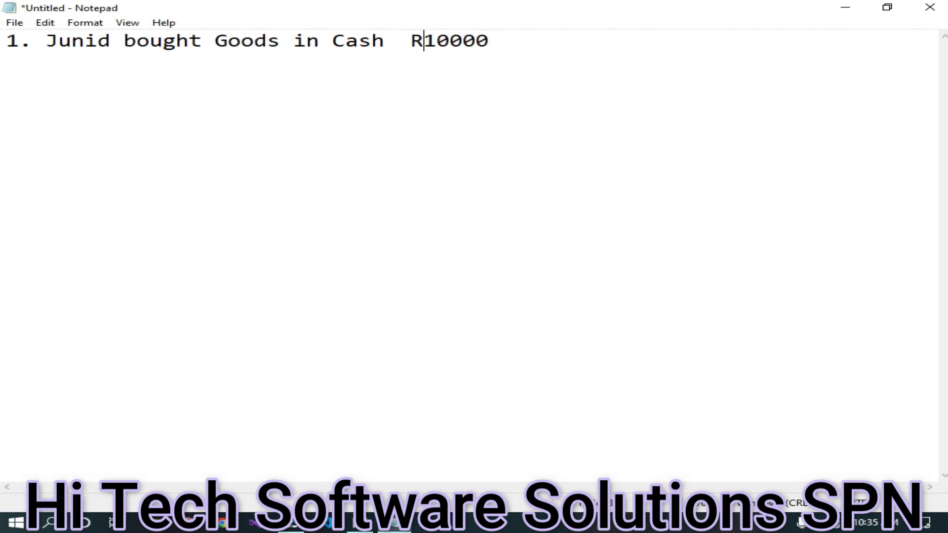
type(".")
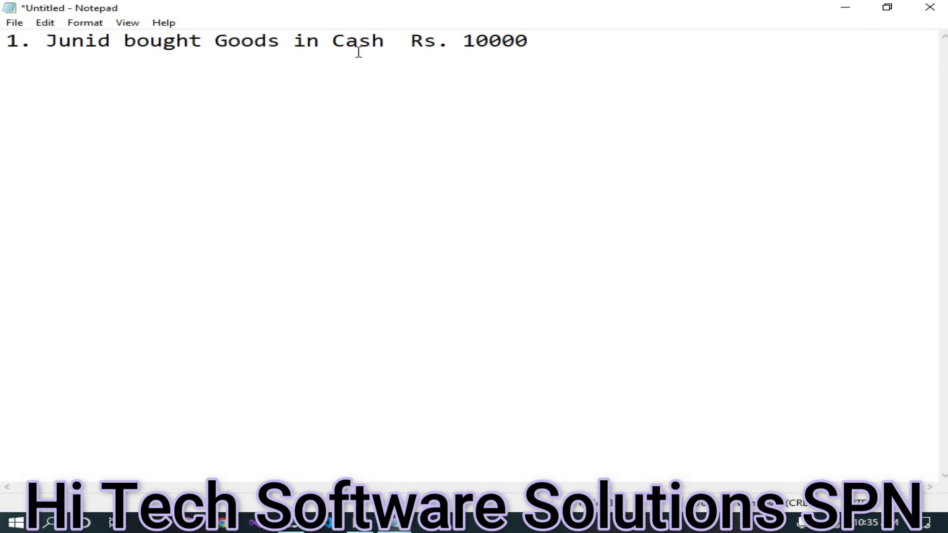
Add a second line below the transaction reading "Purchase Acc Debit to Cach Acc Credit.".
left_click(640, 44)
key("Return")
type("Purchase ")
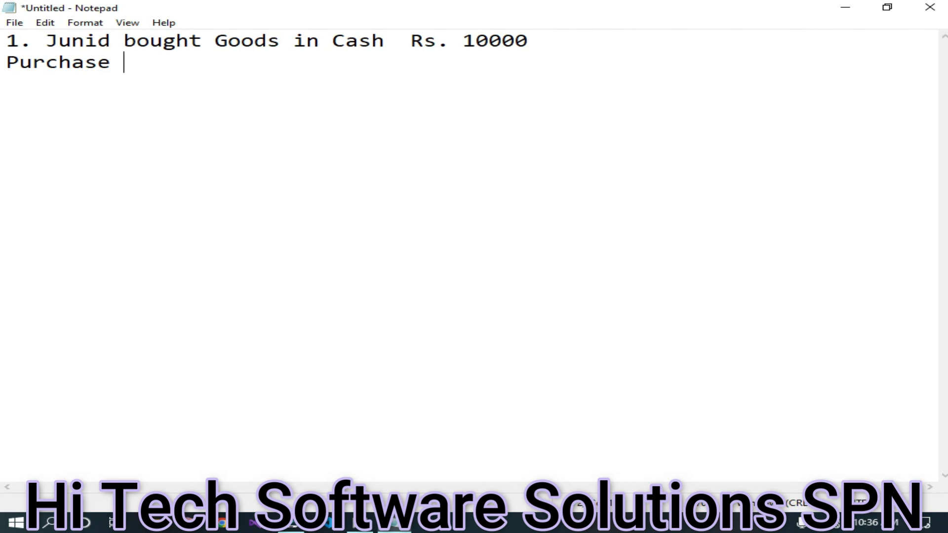
type("Acc Debit ")
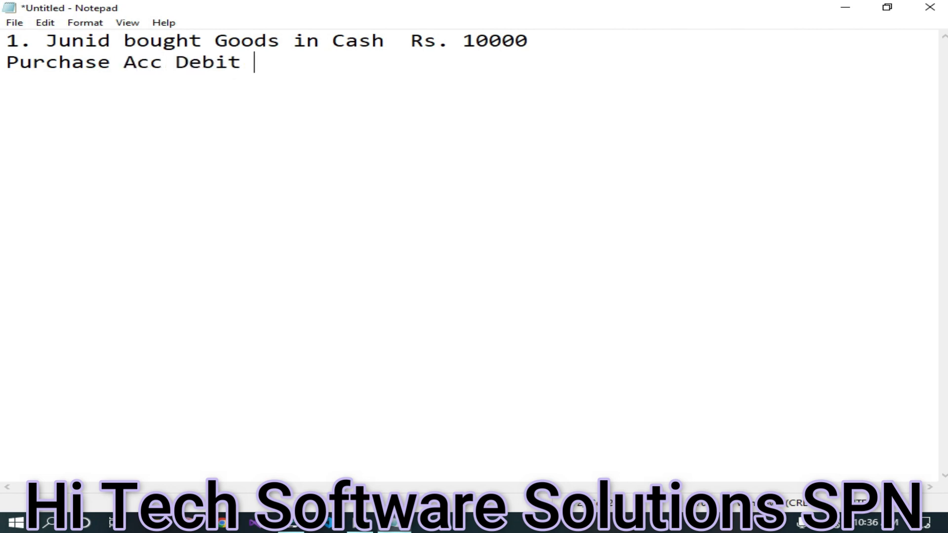
type("to Cach ")
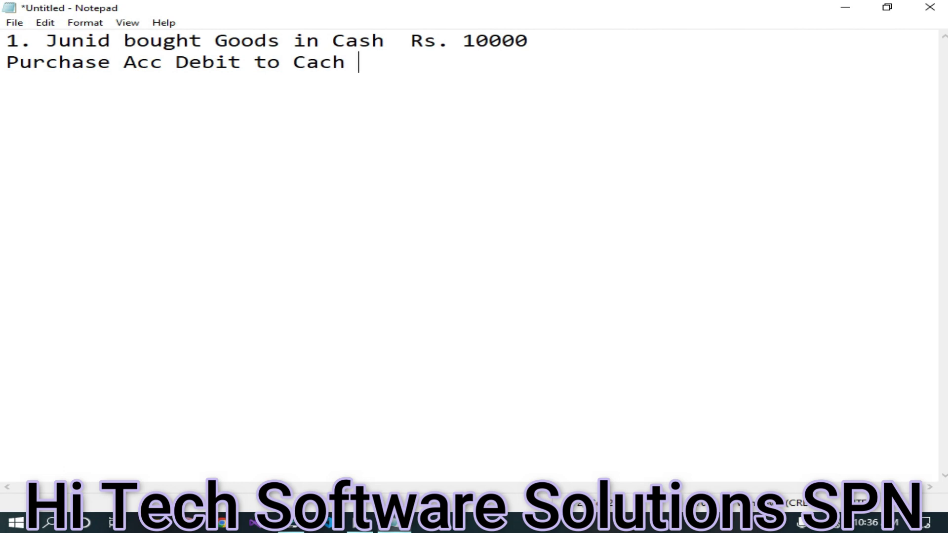
type("Acc Credi")
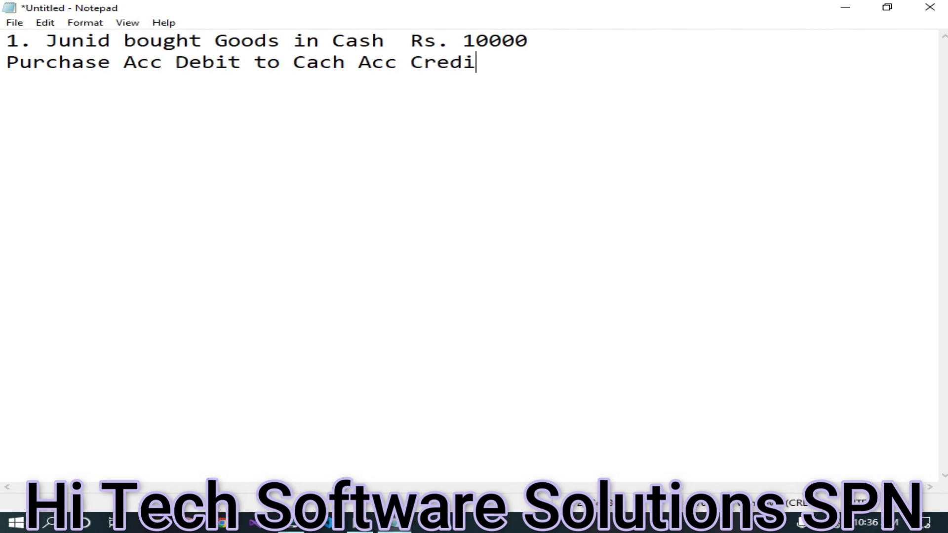
type("t.")
left_click_drag(551, 43, 474, 40)
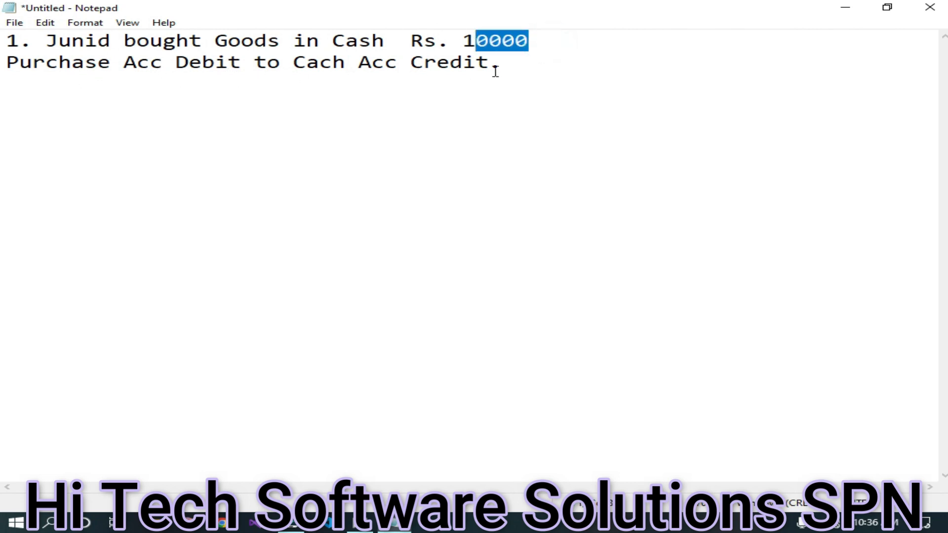
left_click(602, 78)
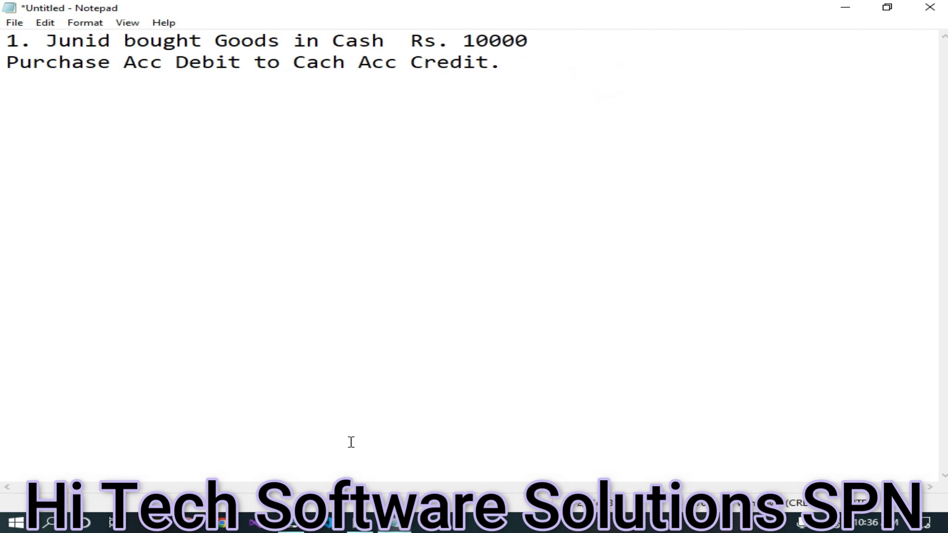
Switch to Tally.ERP 9 and start working in Educational Mode.
left_click(374, 523)
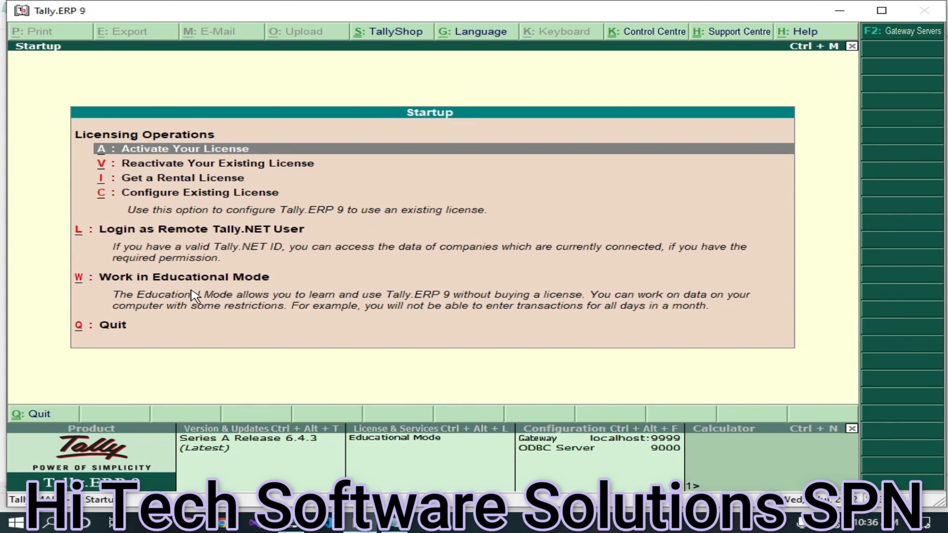
left_click(250, 286)
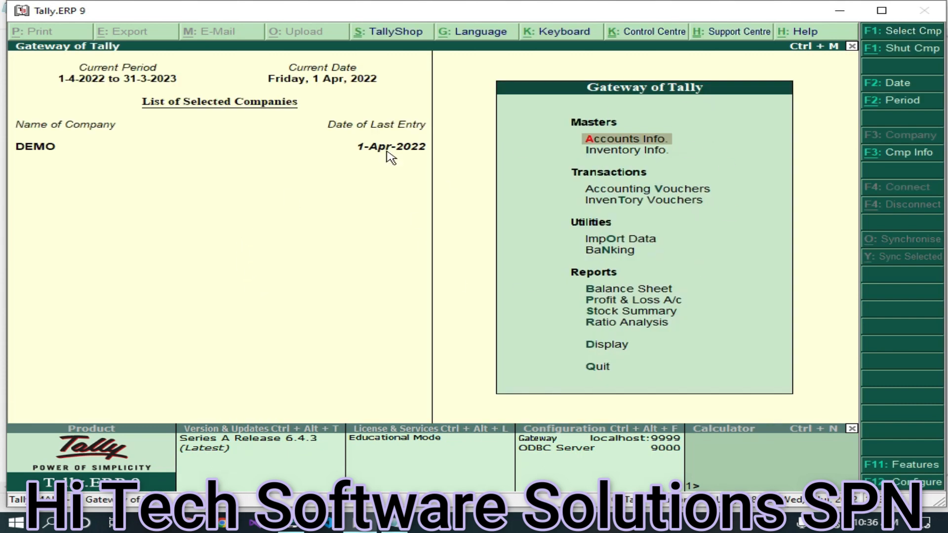
Load the company "New Company" from the list of companies and return to the Gateway of Tally.
left_click(903, 156)
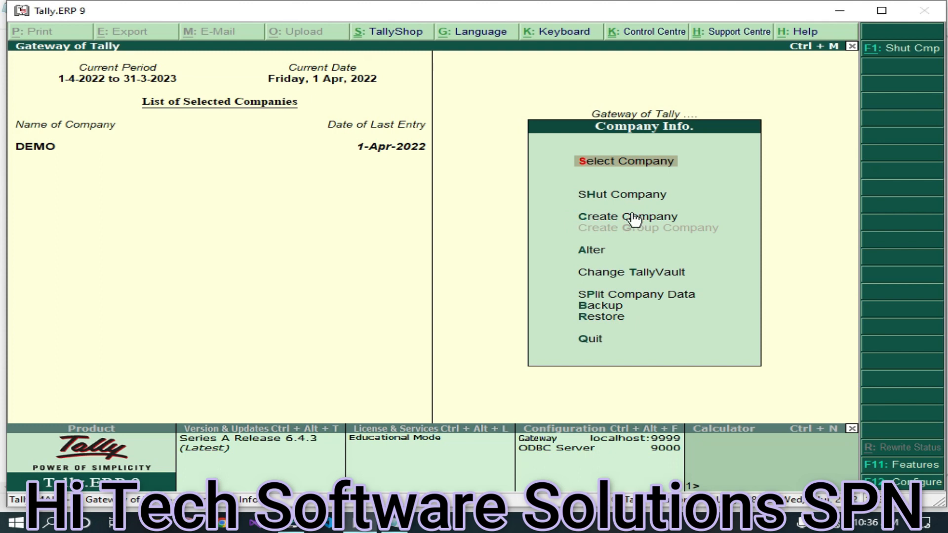
left_click(620, 196)
left_click(625, 165)
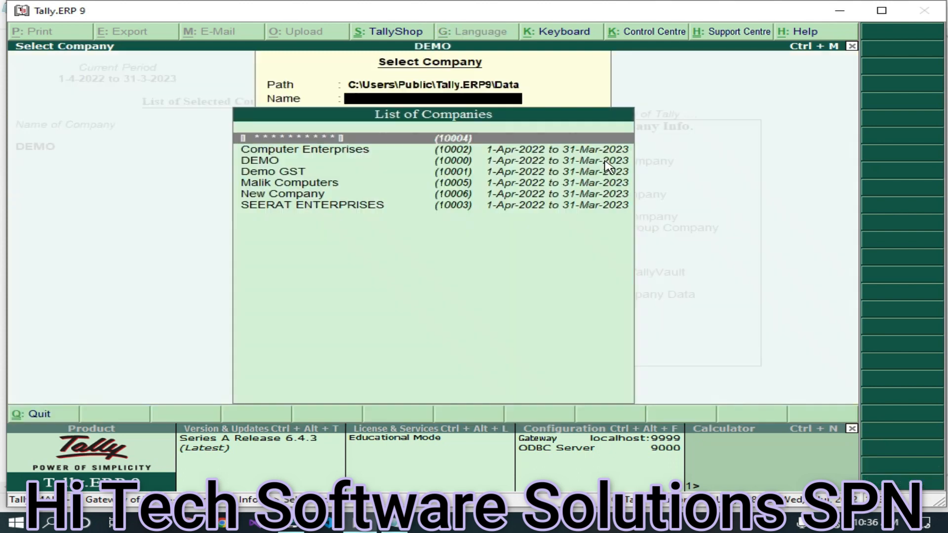
left_click(605, 161)
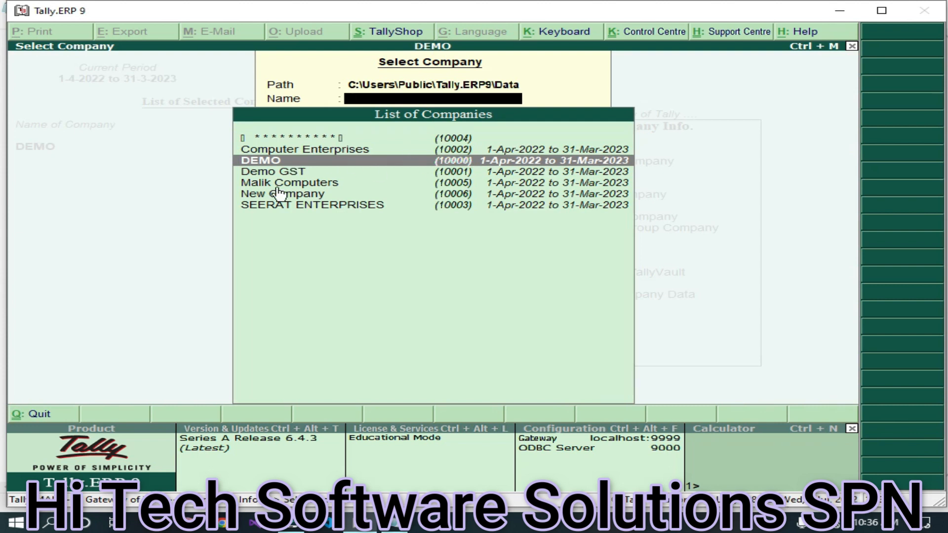
left_click(366, 197)
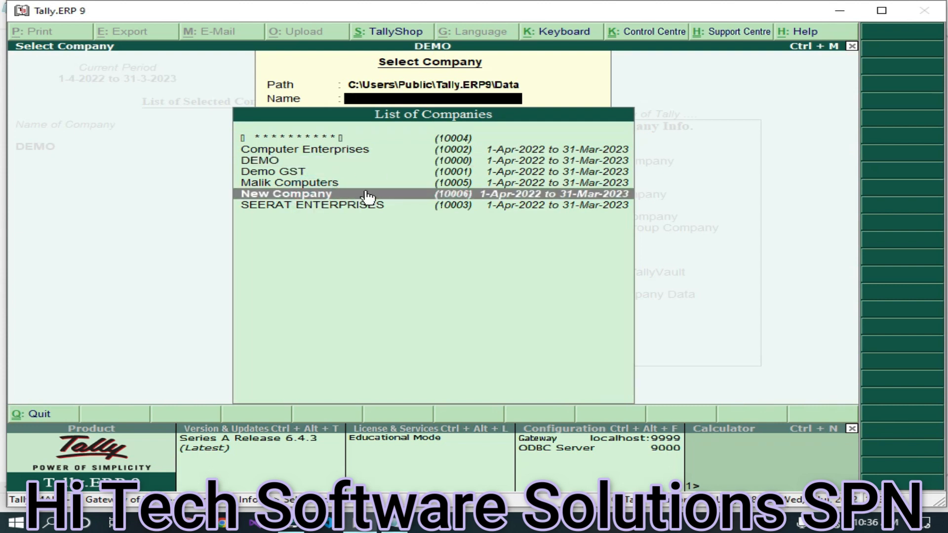
left_click(368, 198)
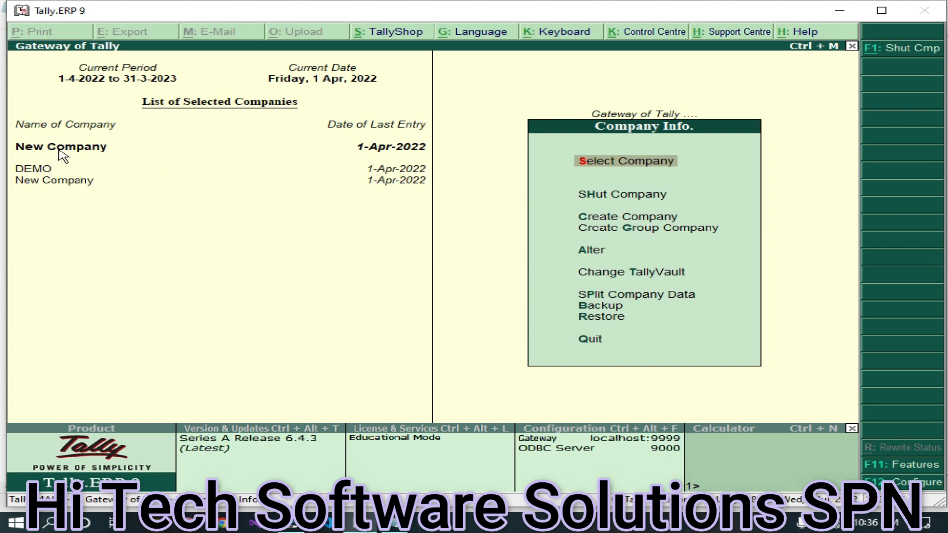
key("Escape")
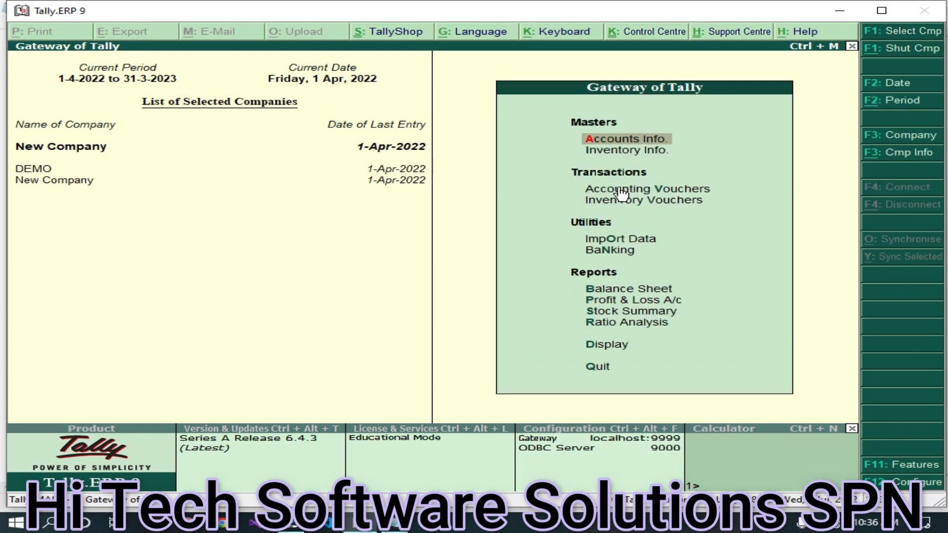
Start a purchase accounting voucher, switch it from invoice to voucher mode, and check its configuration without changing any option.
left_click(664, 192)
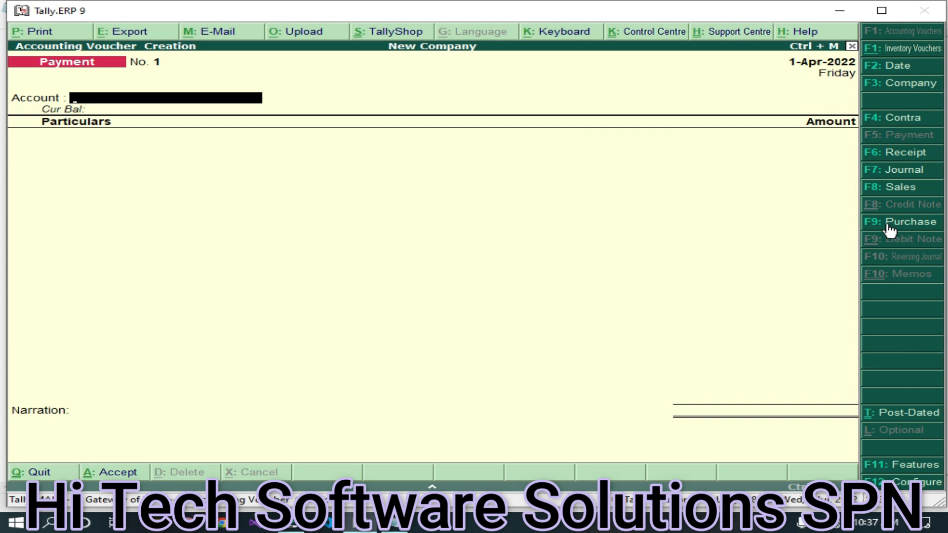
left_click(910, 224)
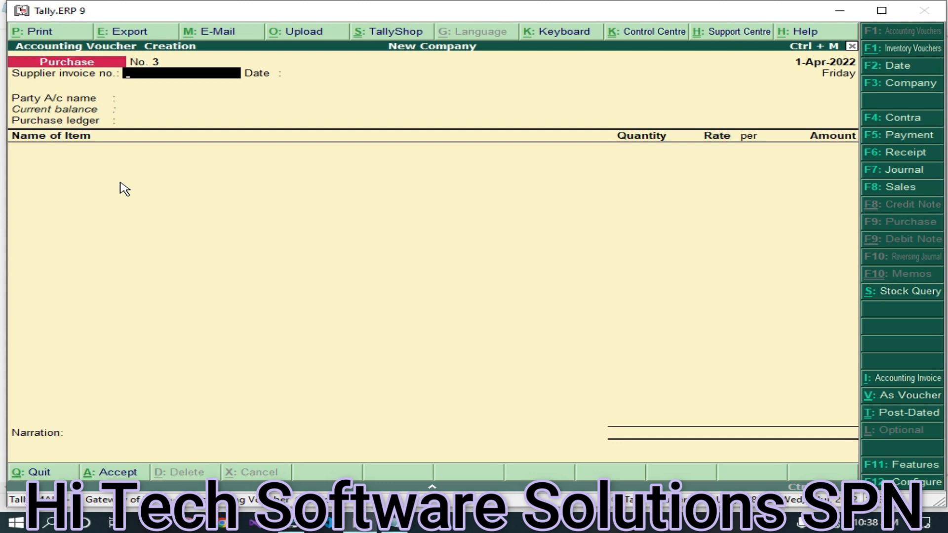
key("ctrl+v")
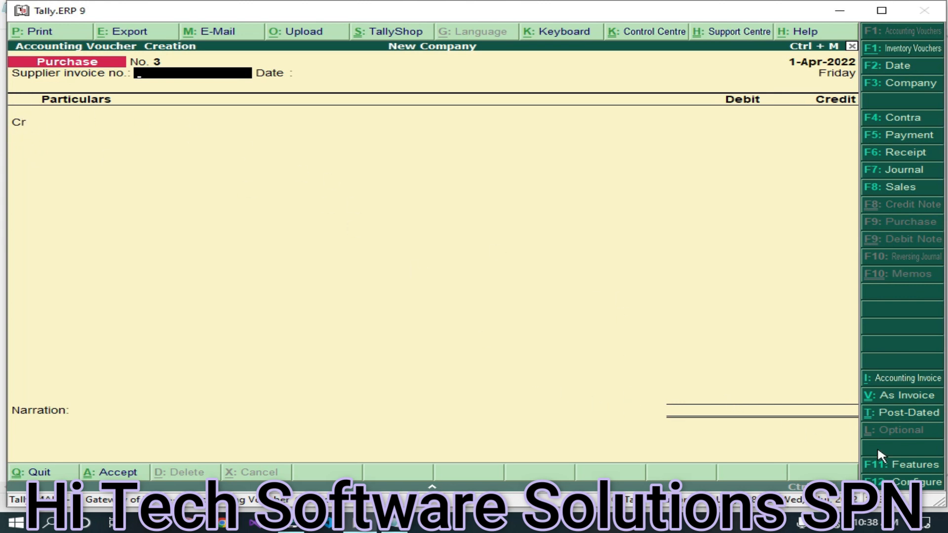
left_click(896, 483)
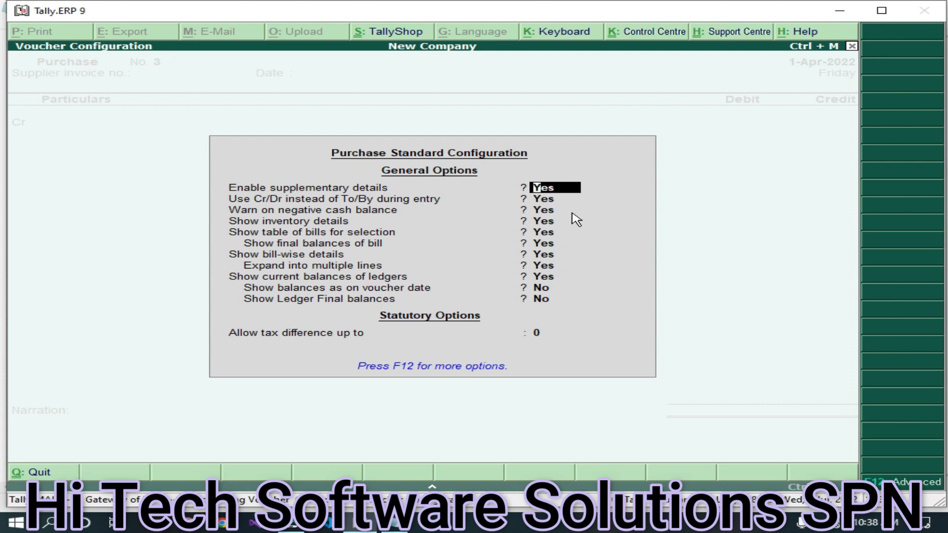
key("Escape")
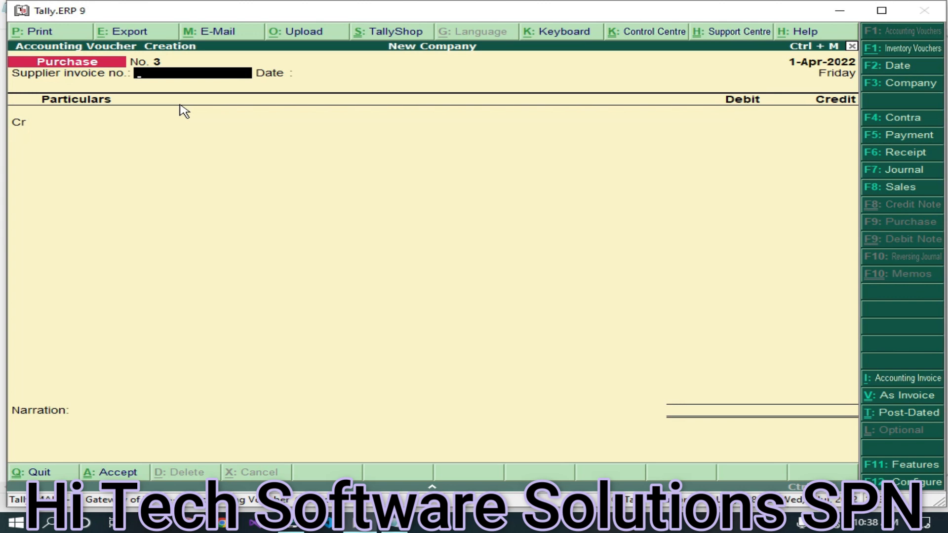
Enter supplier invoice number 10001 and accept 1-Apr-2022 as the invoice date.
type("10001")
key("Return")
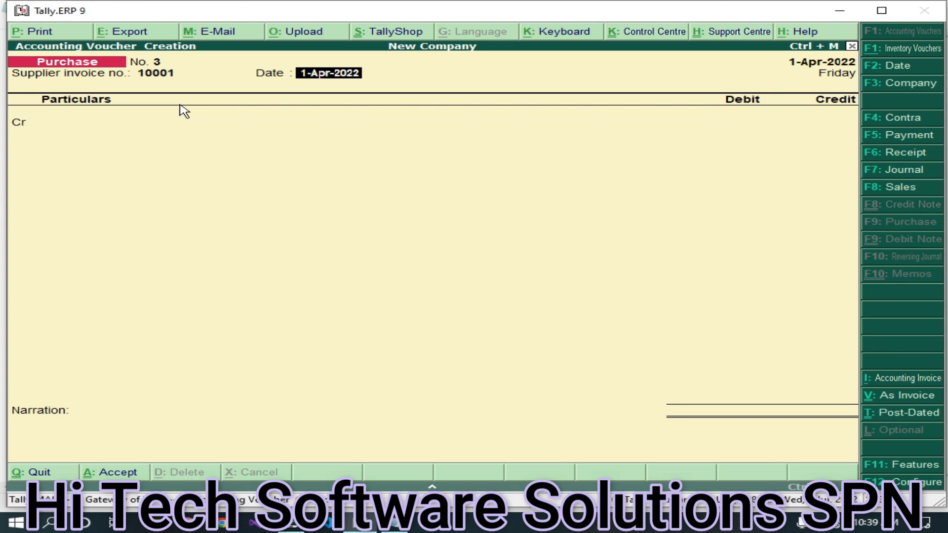
key("Return")
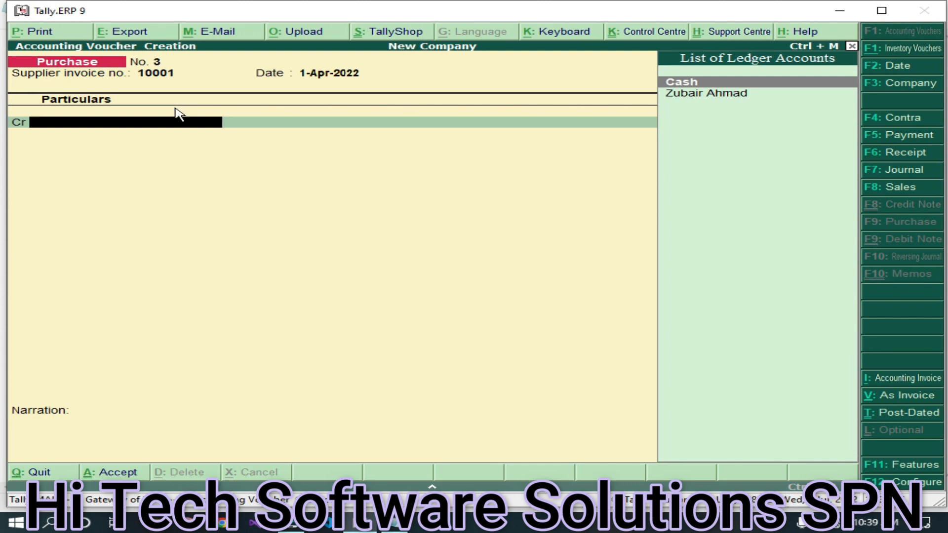
Credit the Cash ledger with 10000 in the purchase voucher, leaving the receipt details blank.
left_click(393, 526)
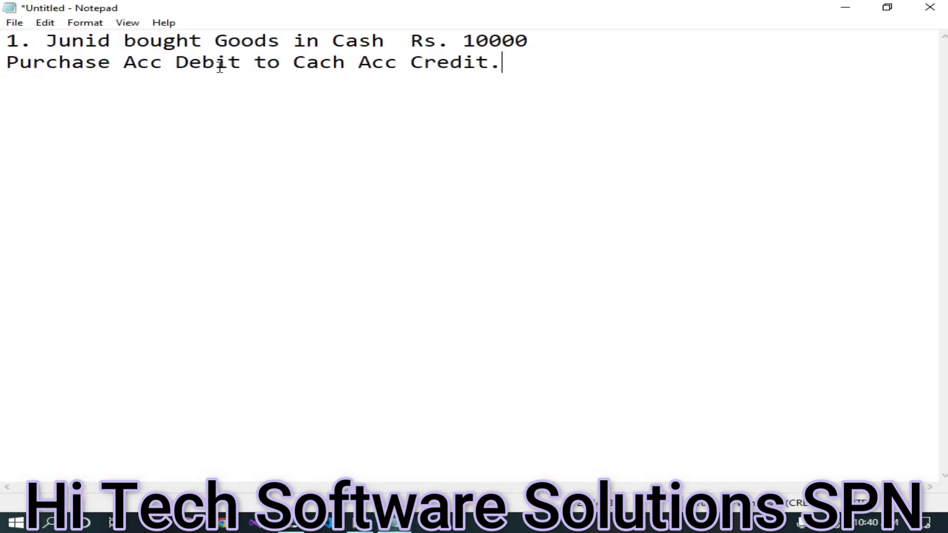
left_click(351, 524)
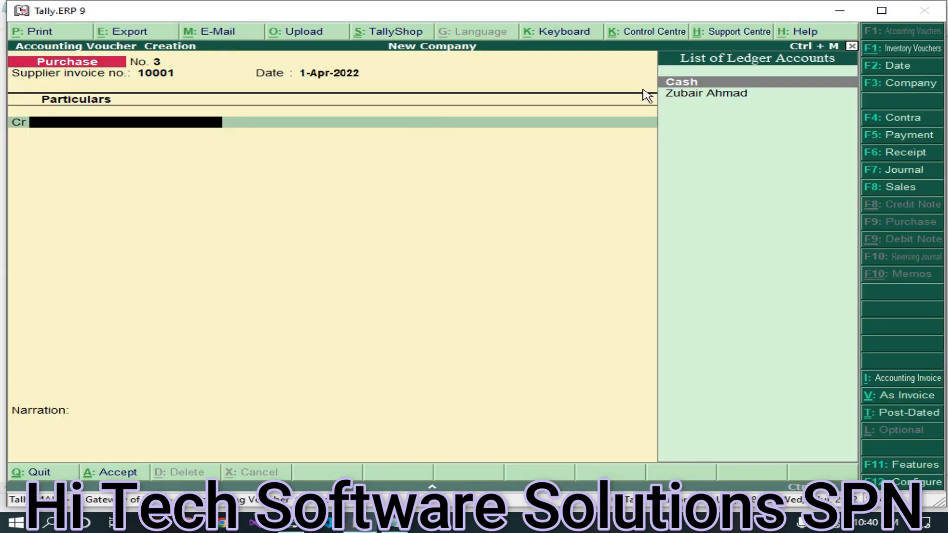
key("Return")
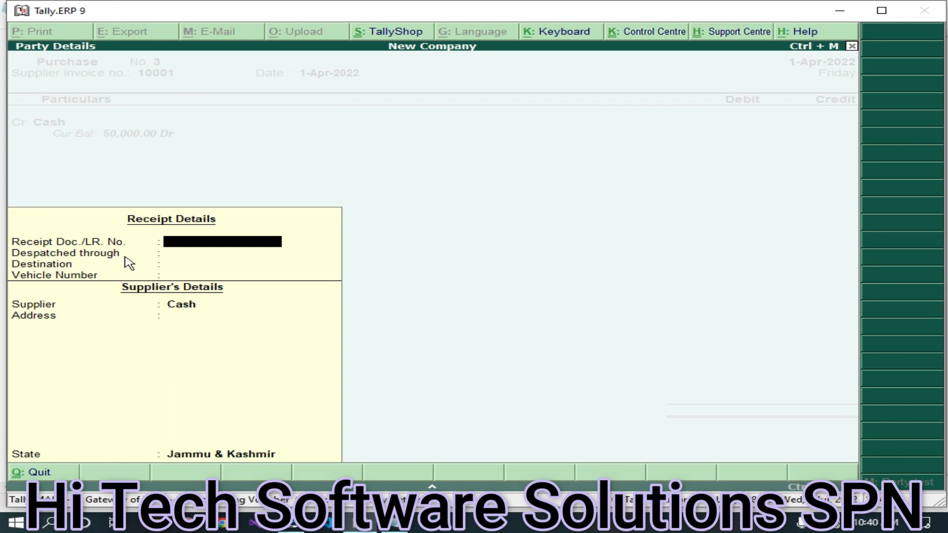
key("Return")
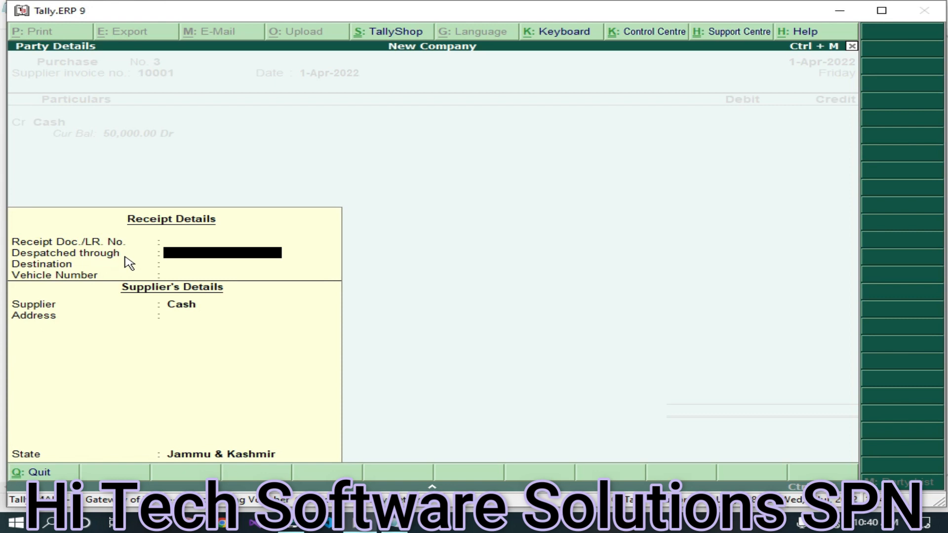
key("Return")
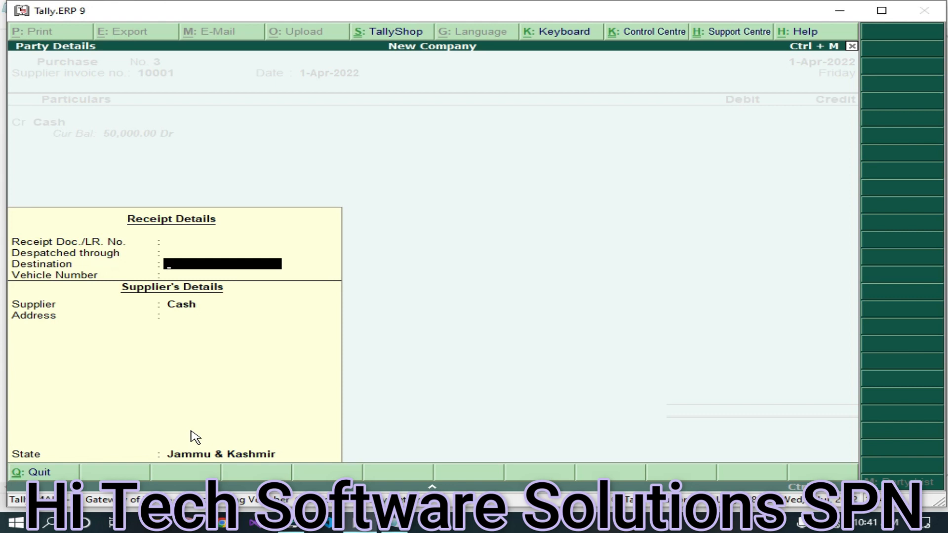
key("ctrl+a")
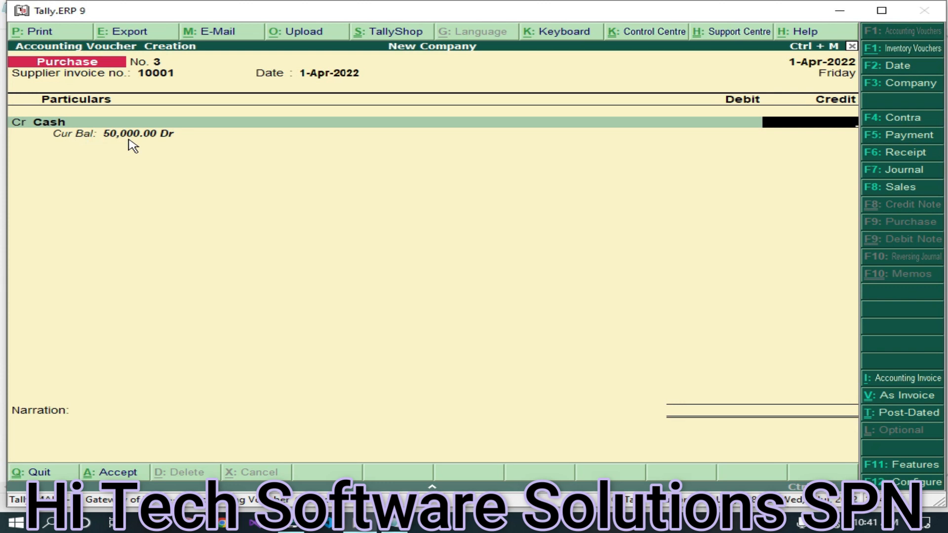
type("10000")
key("Return")
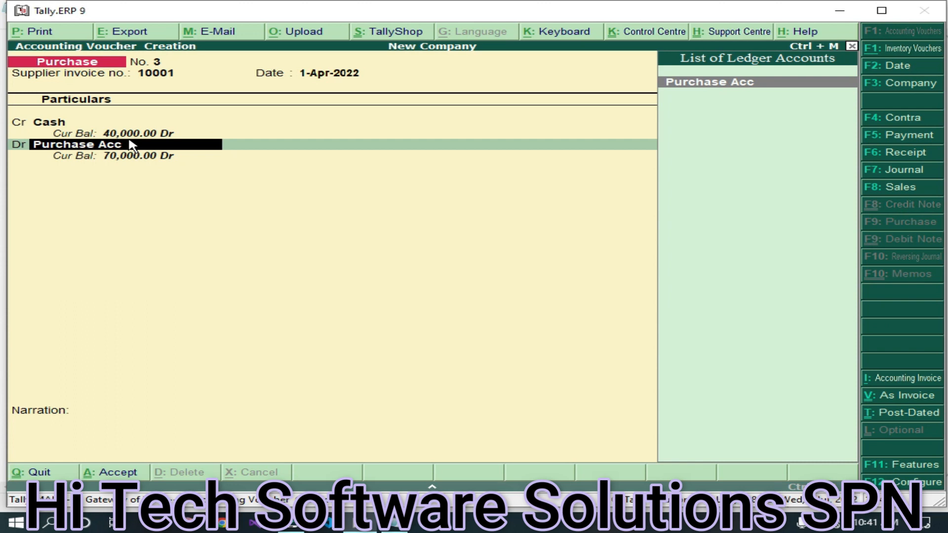
Recheck the journal note in Notepad and choose Purchase Acc as the debit ledger of the purchase voucher.
key("alt+Tab")
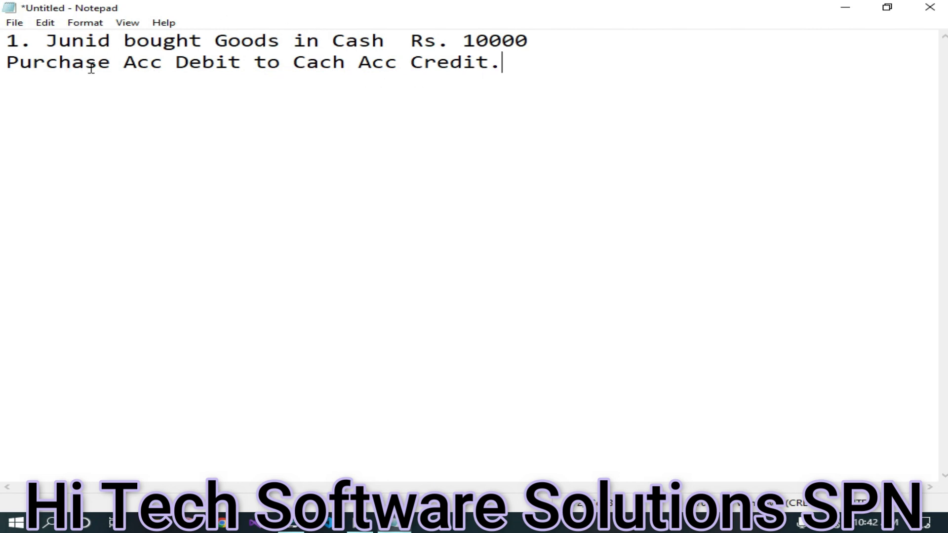
key("alt+Tab")
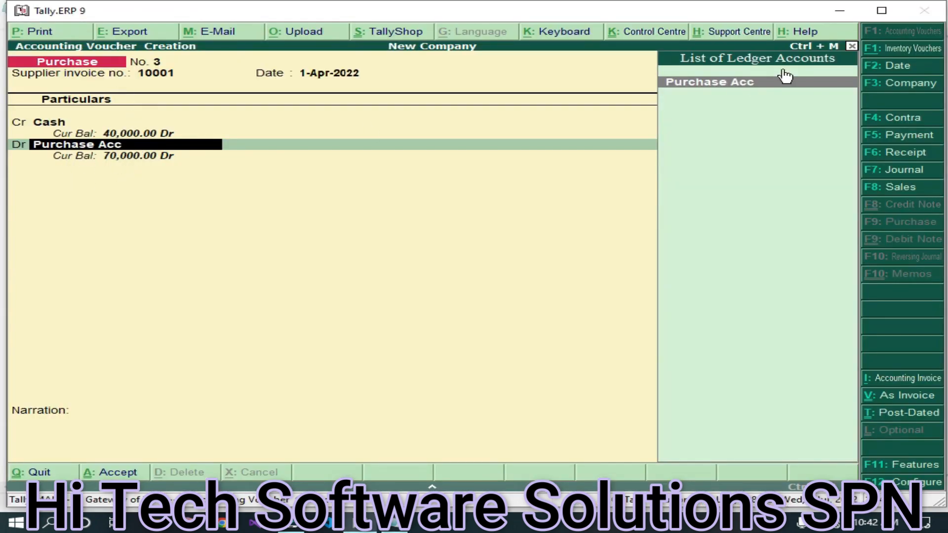
left_click(751, 84)
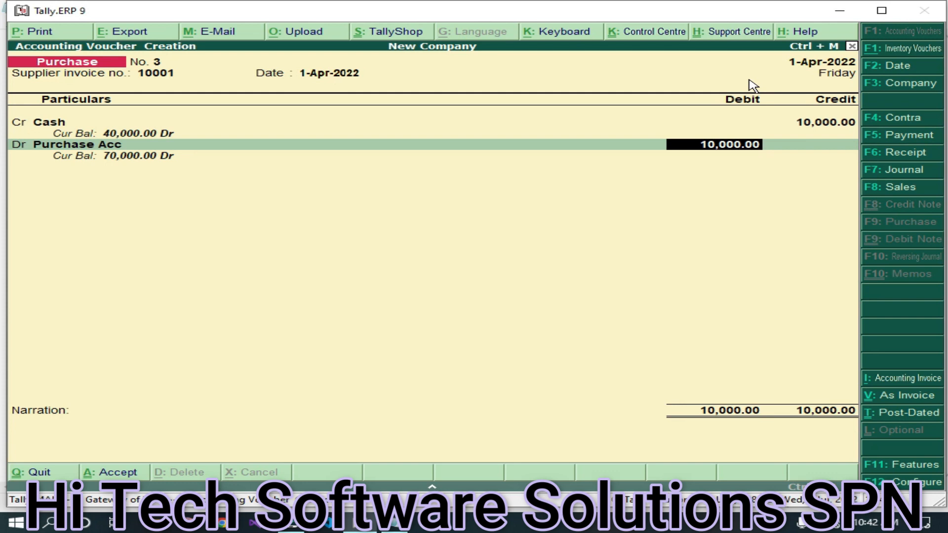
Accept the 10000 debit for Purchase Acc, save the purchase voucher without a narration, and leave voucher creation.
key("Return")
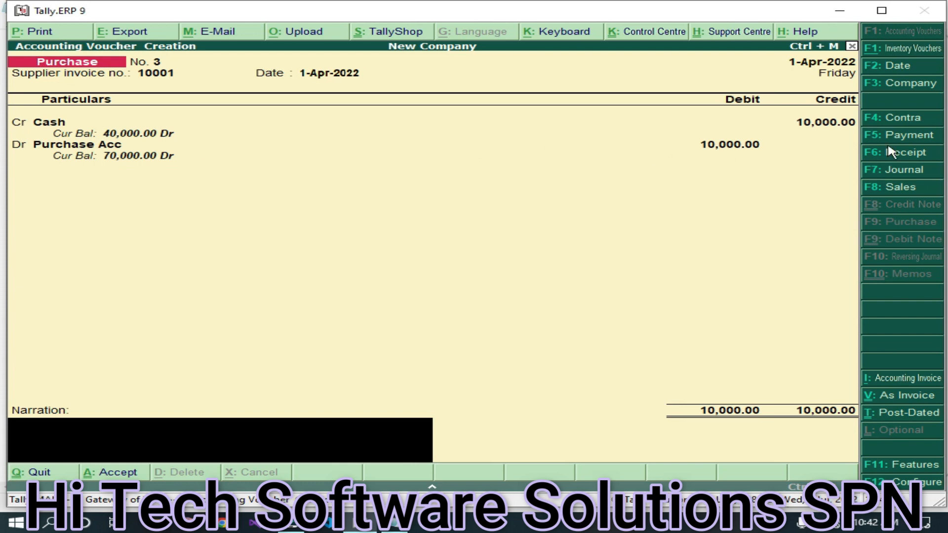
key("ctrl+a")
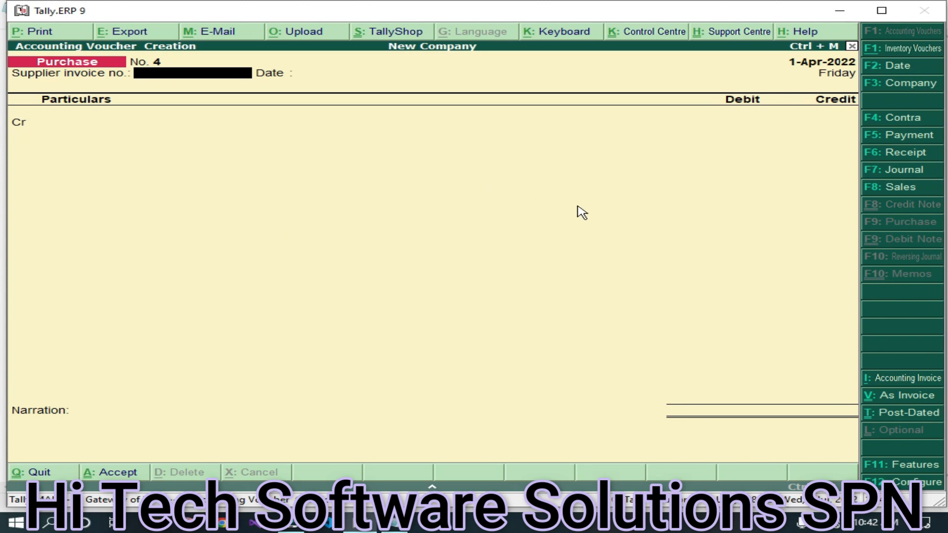
key("Escape")
key("y")
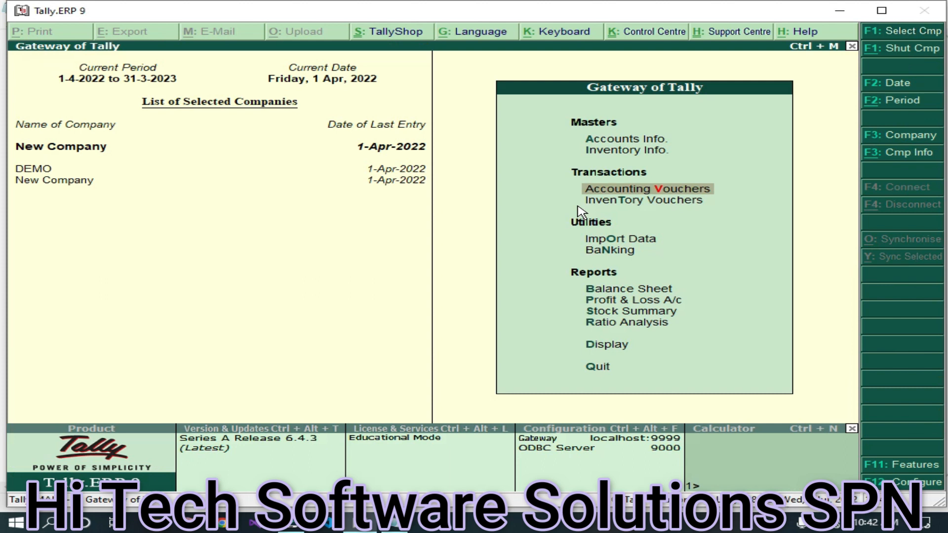
Review purchase voucher 3 from the Day Book and its print settings without printing, then return to the Day Book.
left_click(604, 346)
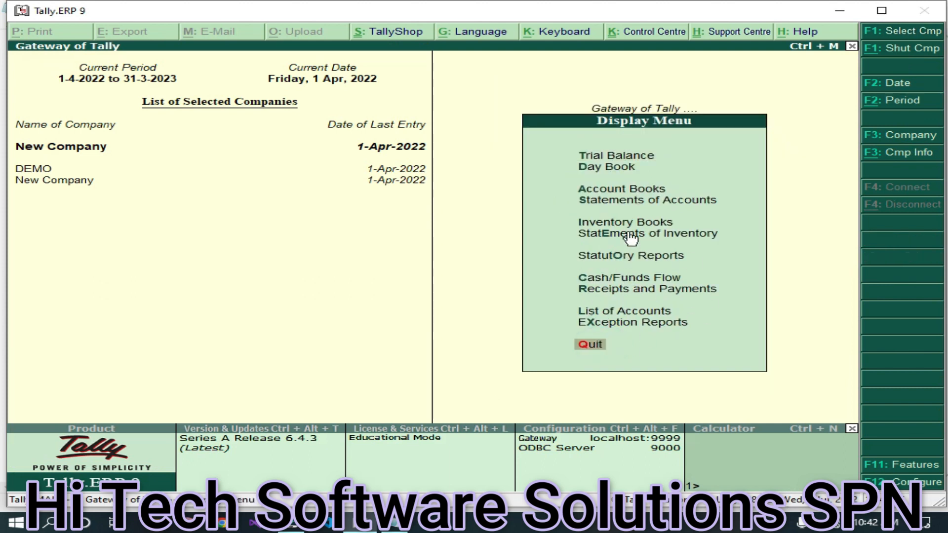
left_click(607, 168)
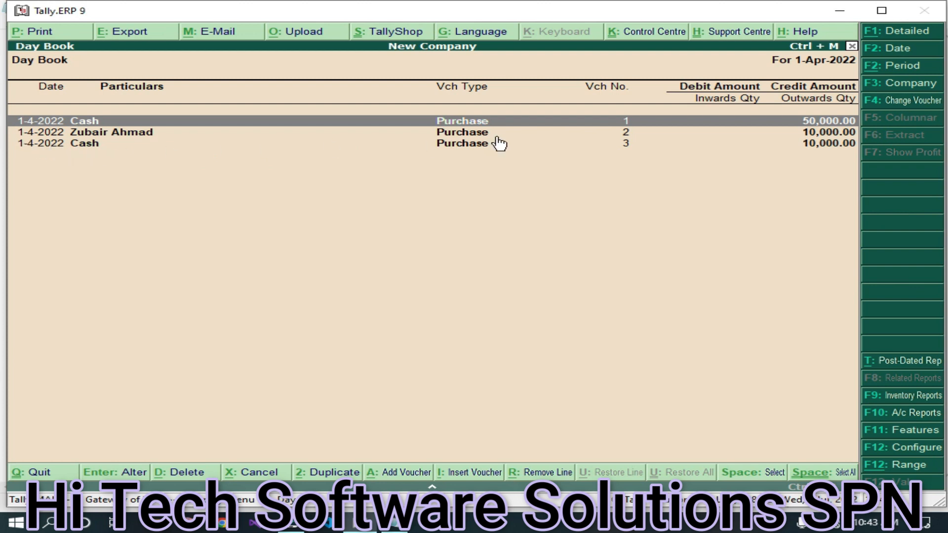
double_click(463, 144)
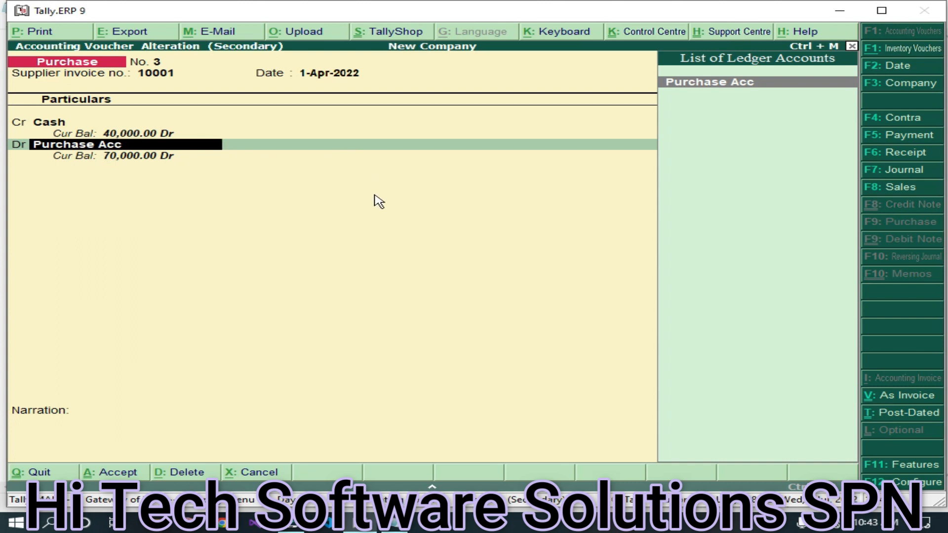
left_click(36, 32)
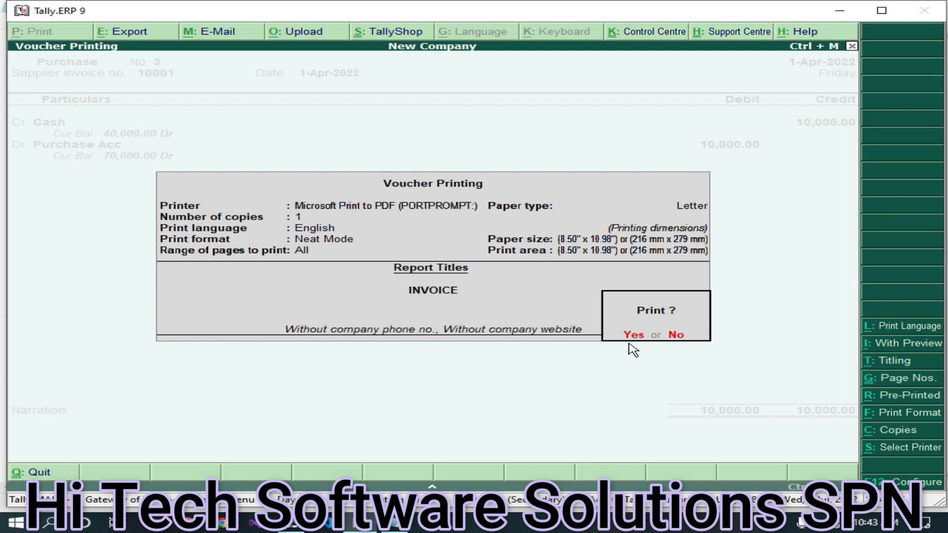
key("Escape")
key("Escape")
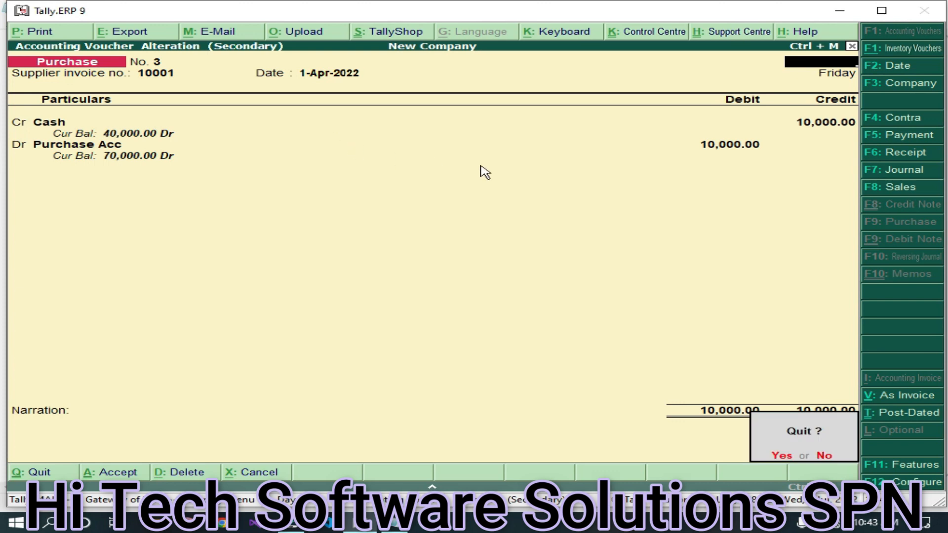
key("y")
key("Escape")
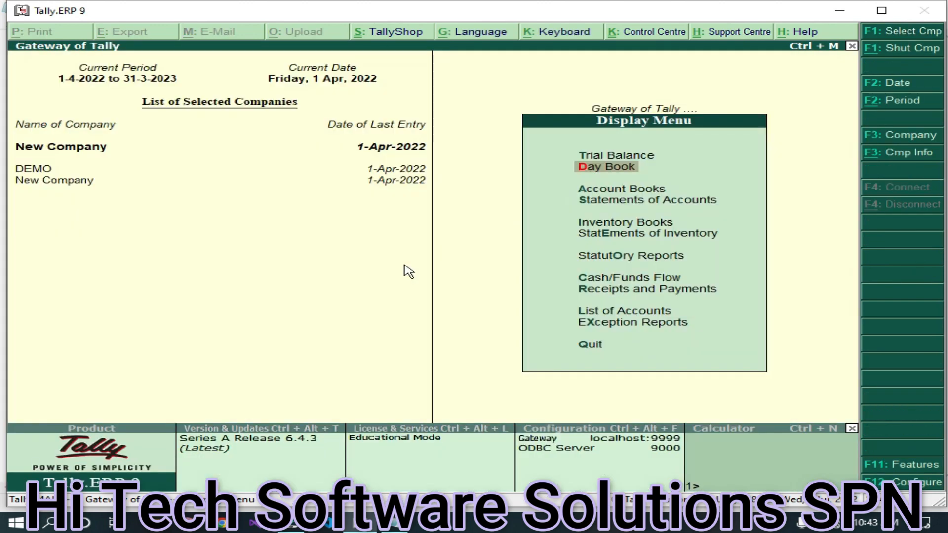
left_click(607, 173)
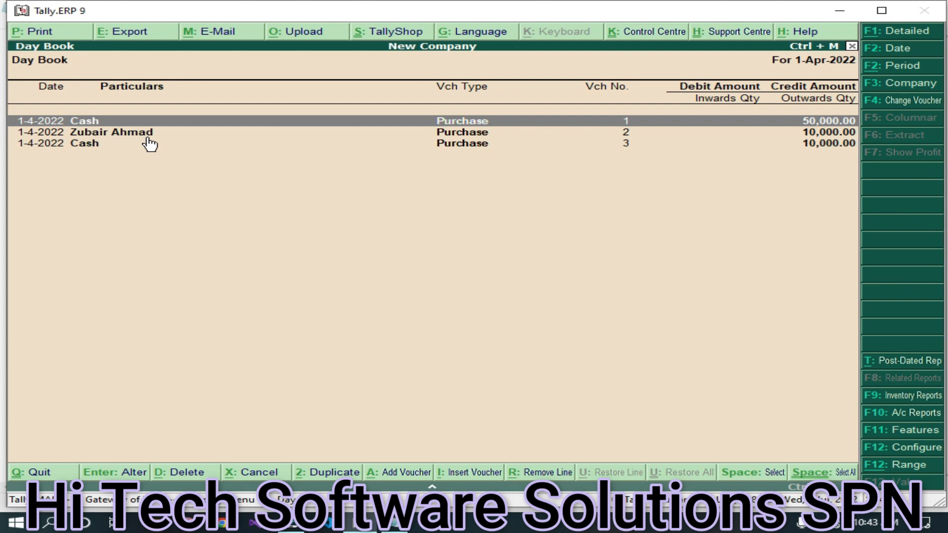
Switch to Notepad and add the line "Sell Goods in Cash Rs 1000" below the purchase entry, separated by a blank line.
left_click(392, 527)
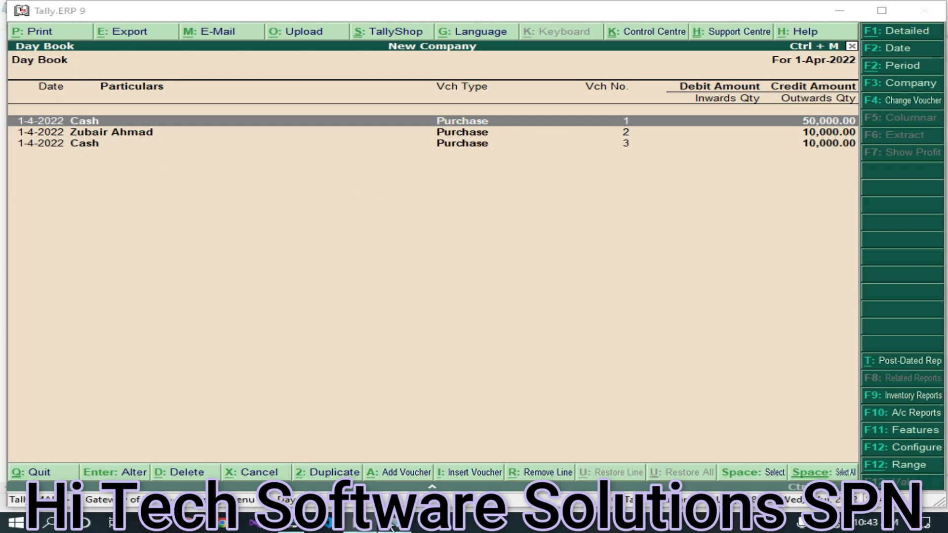
key("Return")
type("S")
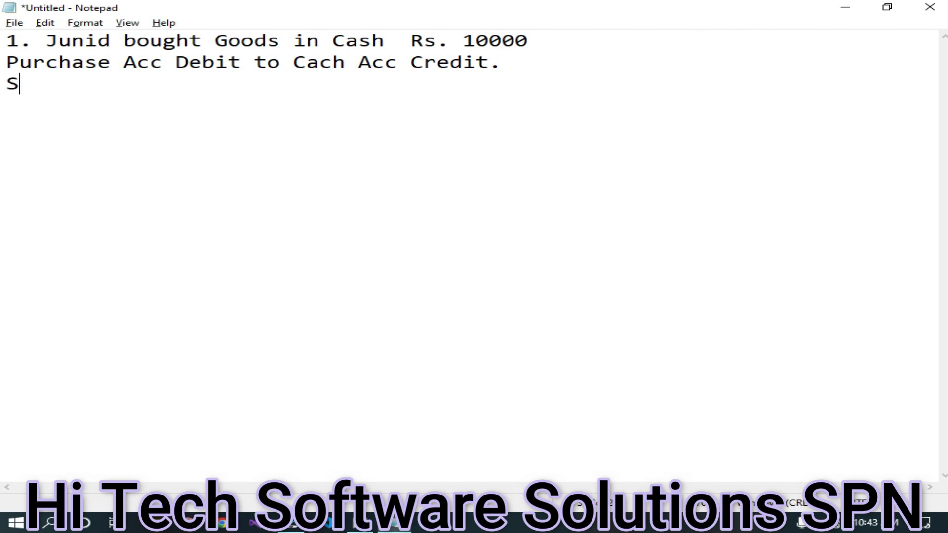
type("ell Goods in Cas")
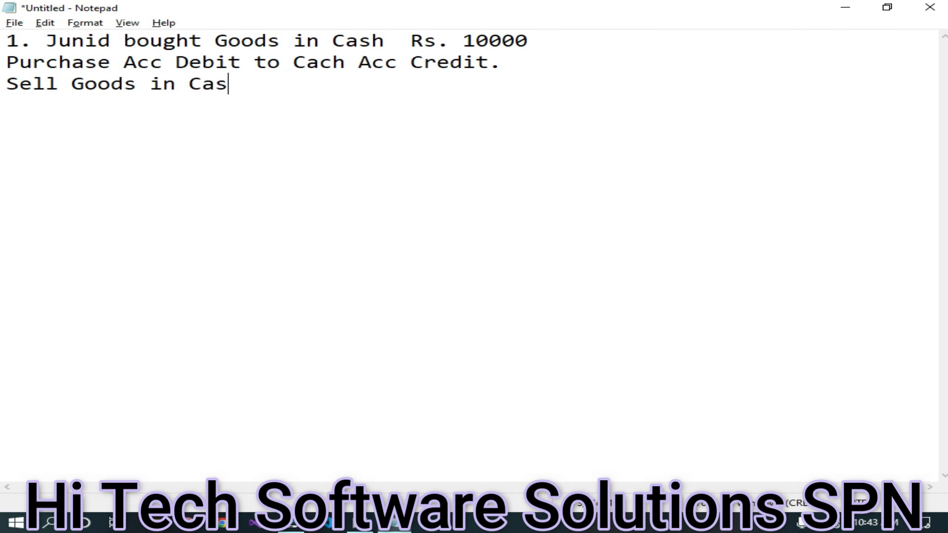
type("h 1000")
key("Left")
key("Left")
key("Left")
key("Left")
key("Left")
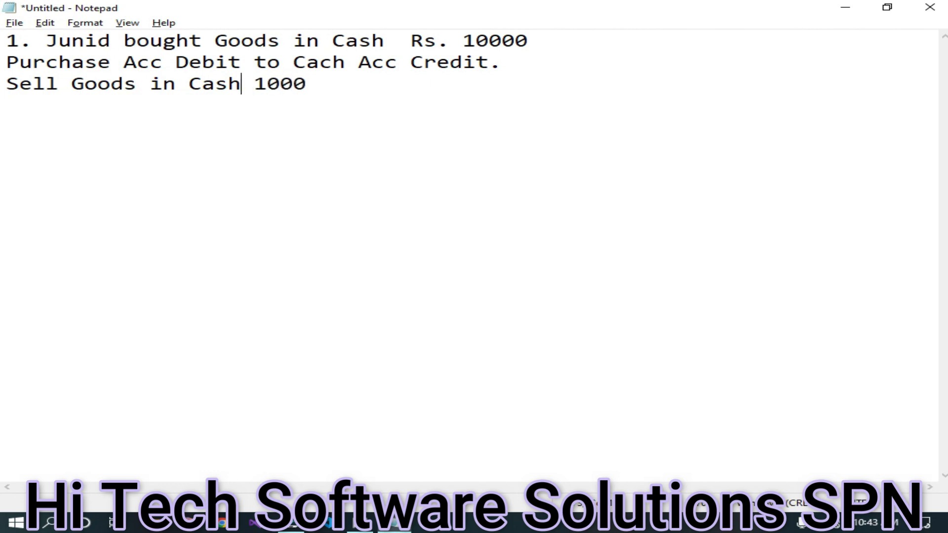
key("Right")
type("Rs")
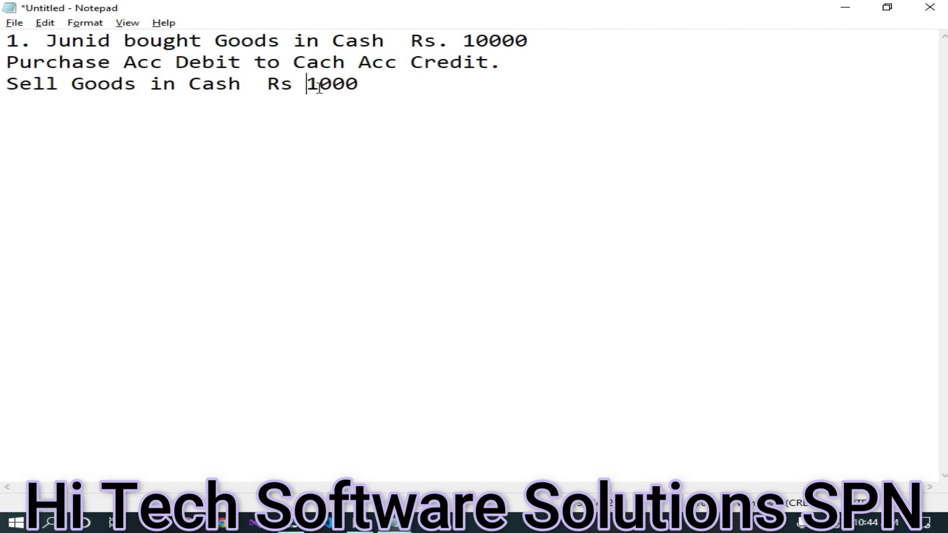
left_click(510, 58)
key("Return")
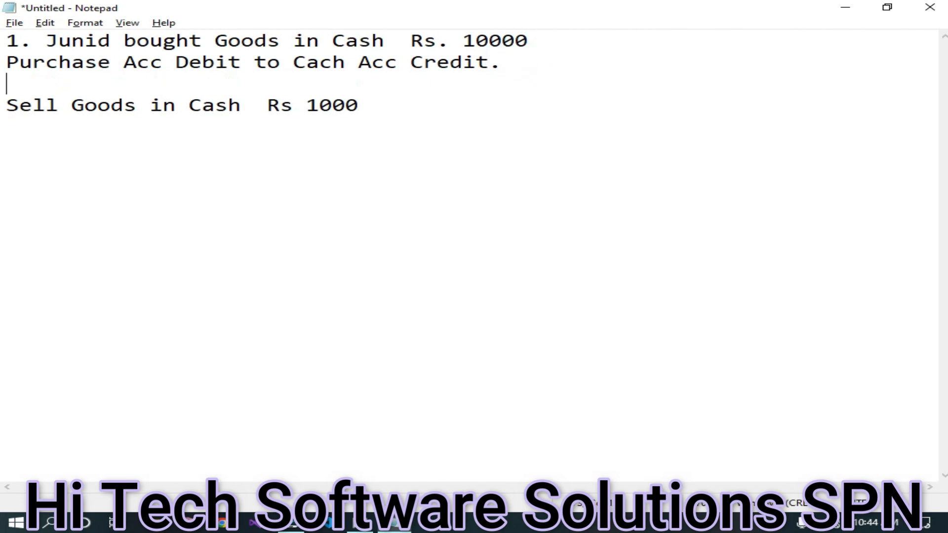
Write the journal line "Sales acc credit to cash acc debit." beneath the cash sale note.
double_click(388, 110)
left_click(401, 111)
key("Return")
type("Se=")
key("BackSpace")
key("BackSpace")
type("ales acc ")
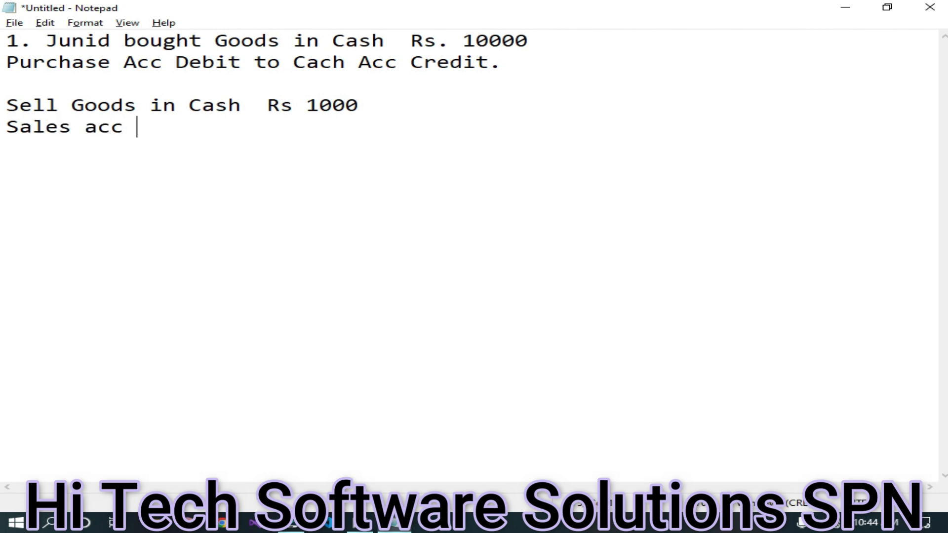
type("credit to cash acc der=")
key("BackSpace")
key("BackSpace")
key("BackSpace")
type("r")
key("BackSpace")
type("e")
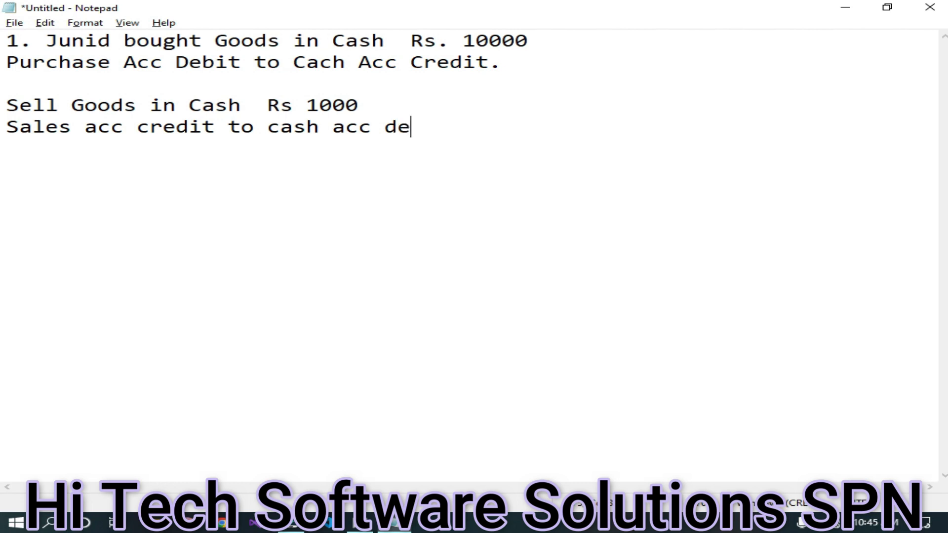
type("bit")
type(".")
Move "cash acc debit" to the start of the sales journal line and replace its period with "to" before "Sales acc credit".
left_click_drag(267, 127, 468, 127)
key("ctrl+c")
key("BackSpace")
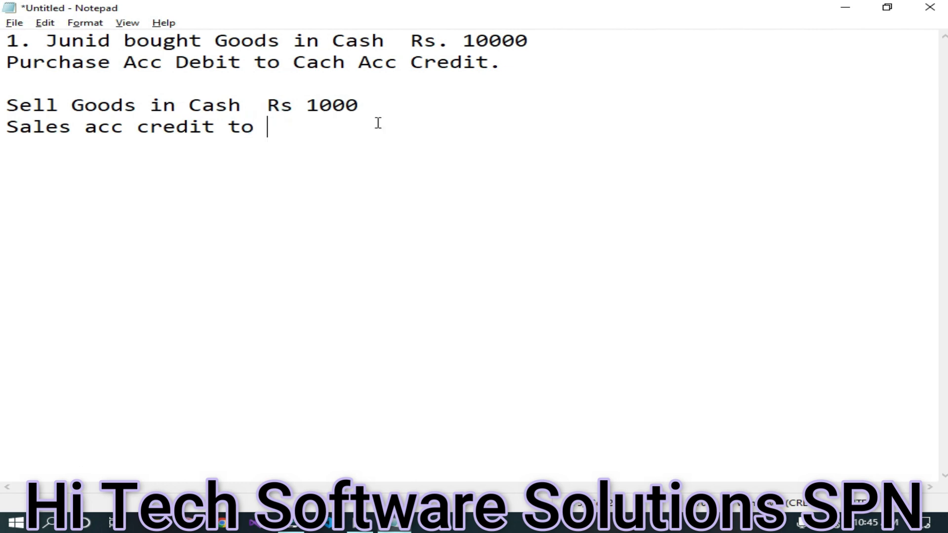
left_click(9, 132)
key("ctrl+v")
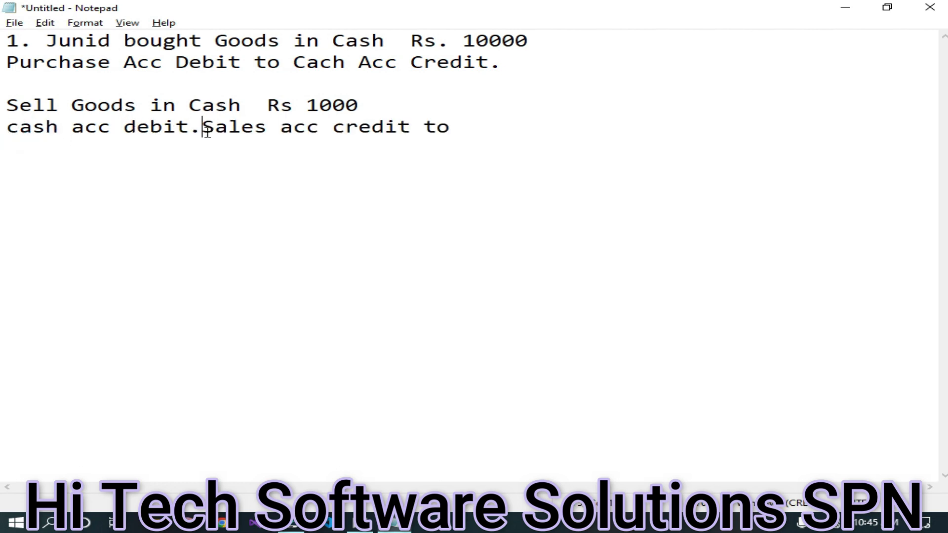
key("BackSpace")
type("yt")
key("BackSpace")
key("BackSpace")
type("to")
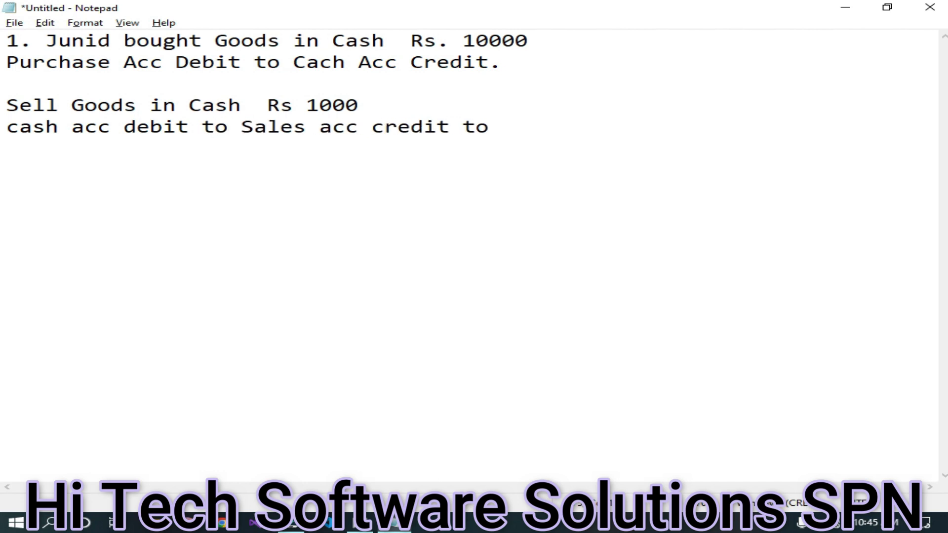
Remove the trailing "to" from the sales journal line and end it with a period.
left_click(524, 128)
key("BackSpace")
key("BackSpace")
key("BackSpace")
key("BackSpace")
type(".")
Switch back to Tally.ERP 9, start a sales accounting voucher, and change it from invoice to voucher mode.
left_click(359, 523)
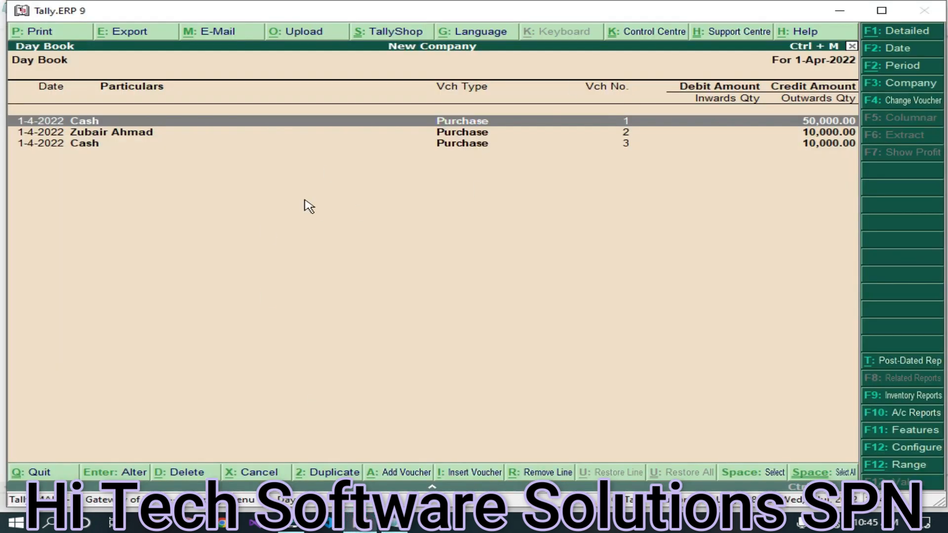
key("Escape")
key("Escape")
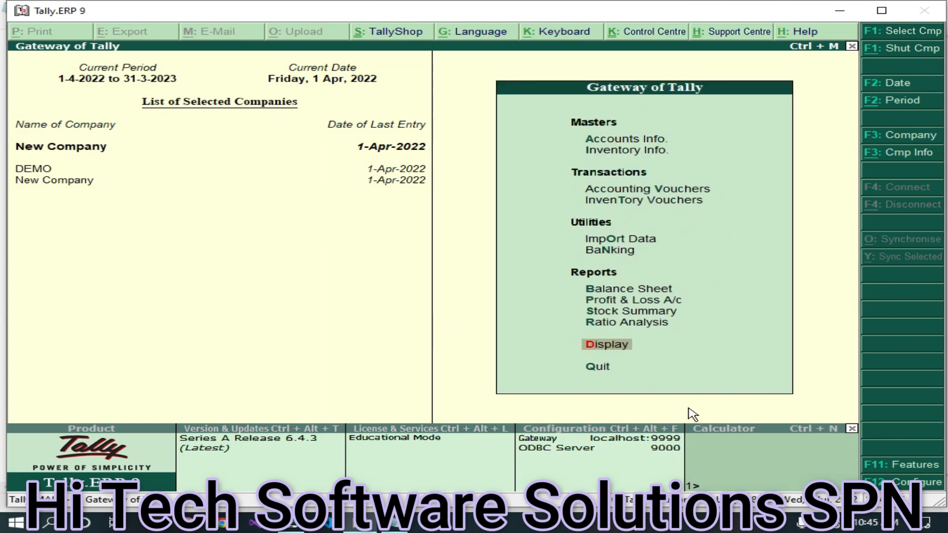
key("v")
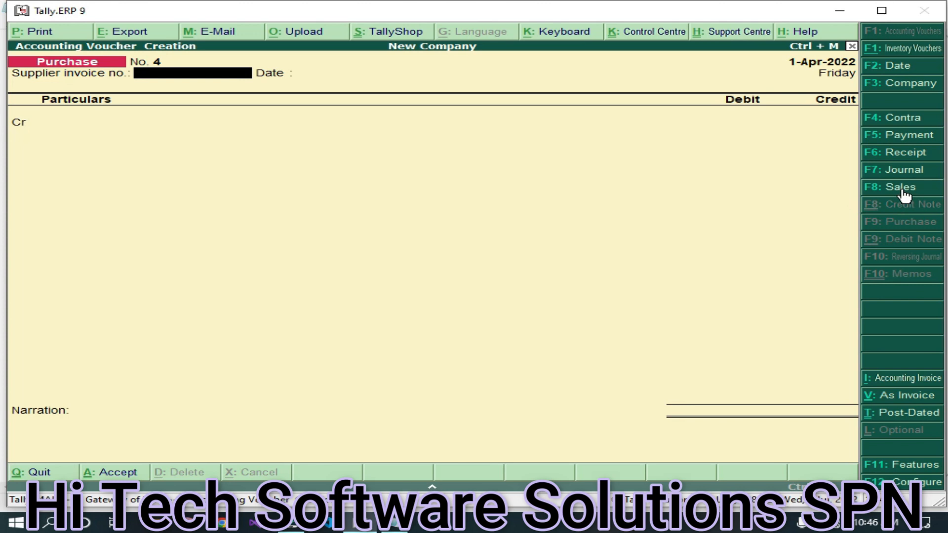
left_click(902, 190)
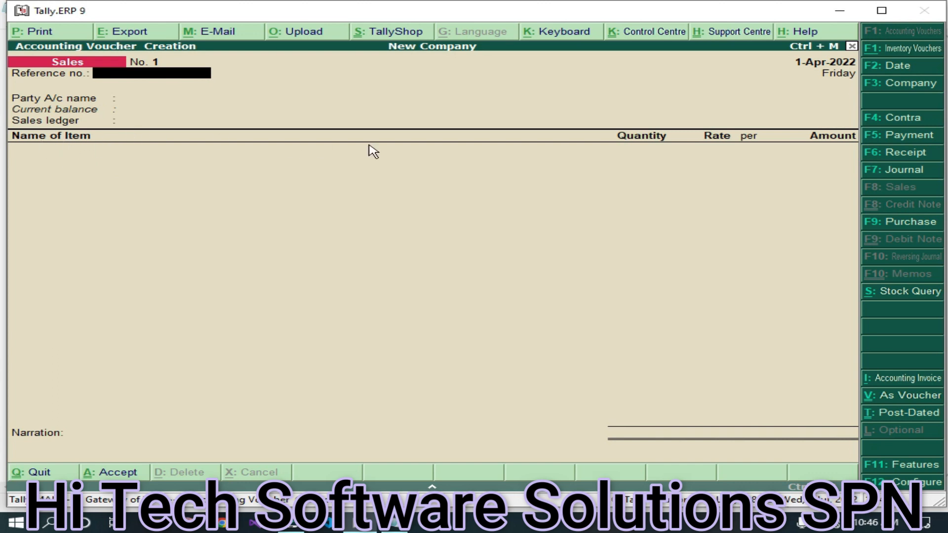
key("ctrl+v")
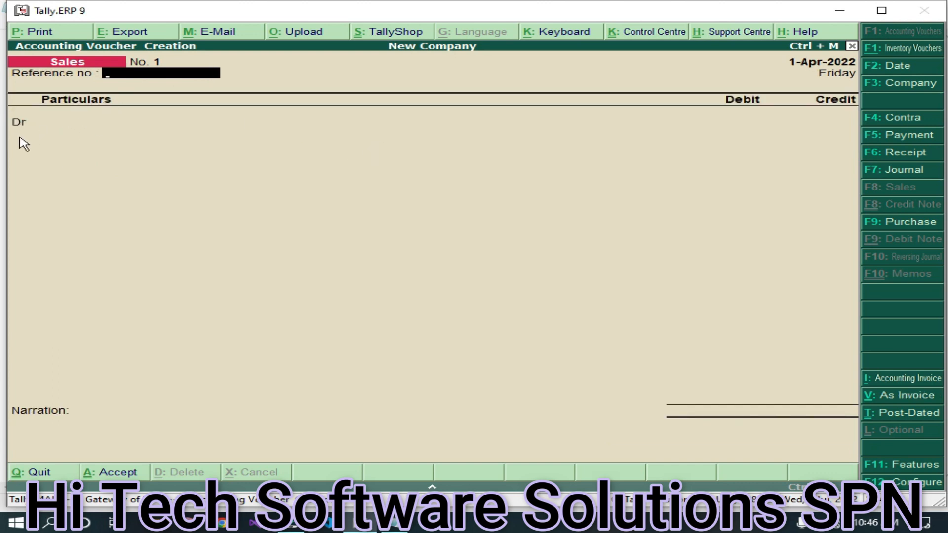